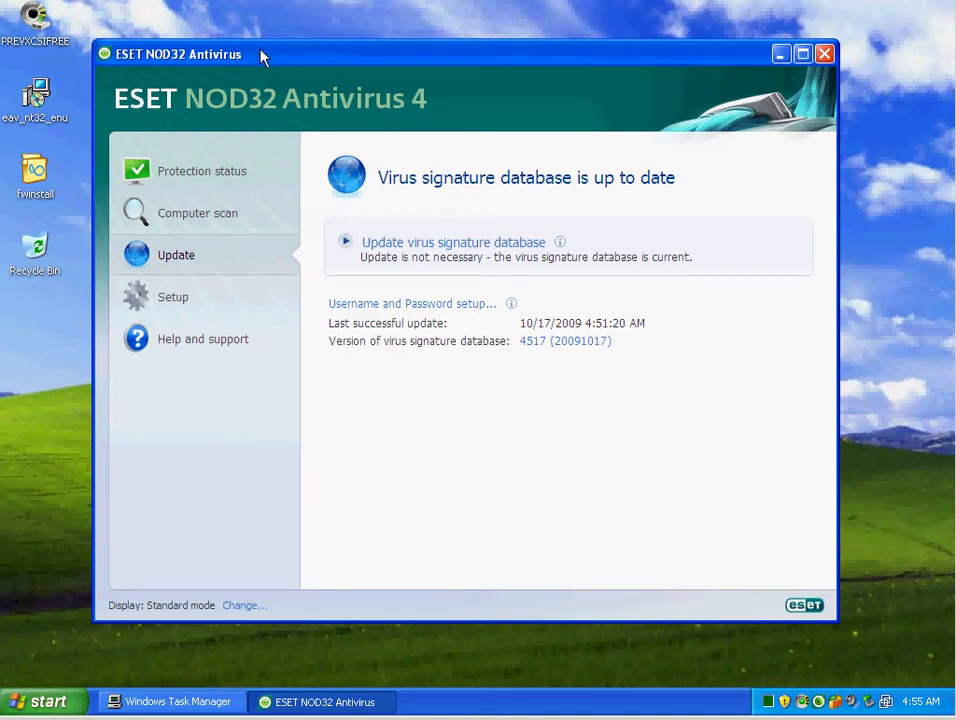
Step: Send the ESET window to the tray, reopen it, and review the Protection status and Update pages
left_click(824, 55)
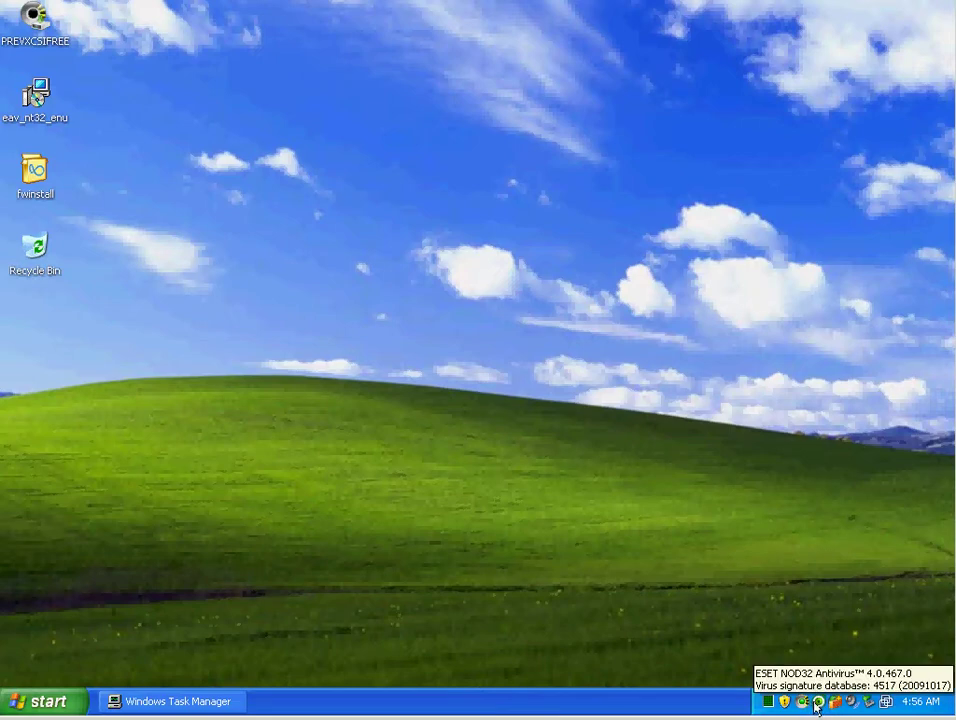
double_click(817, 702)
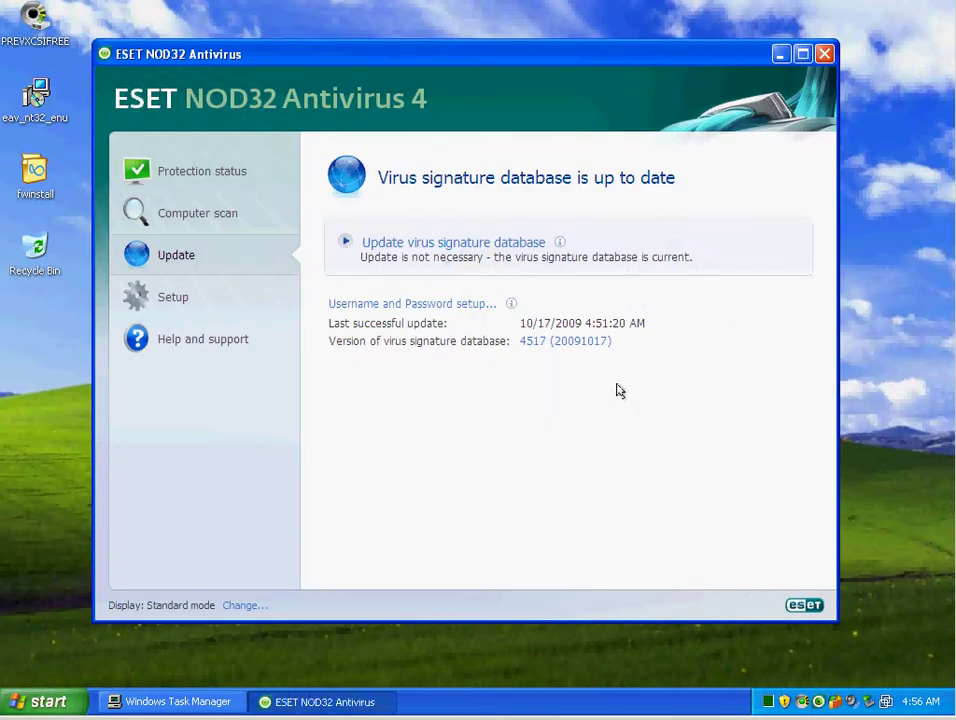
left_click(196, 171)
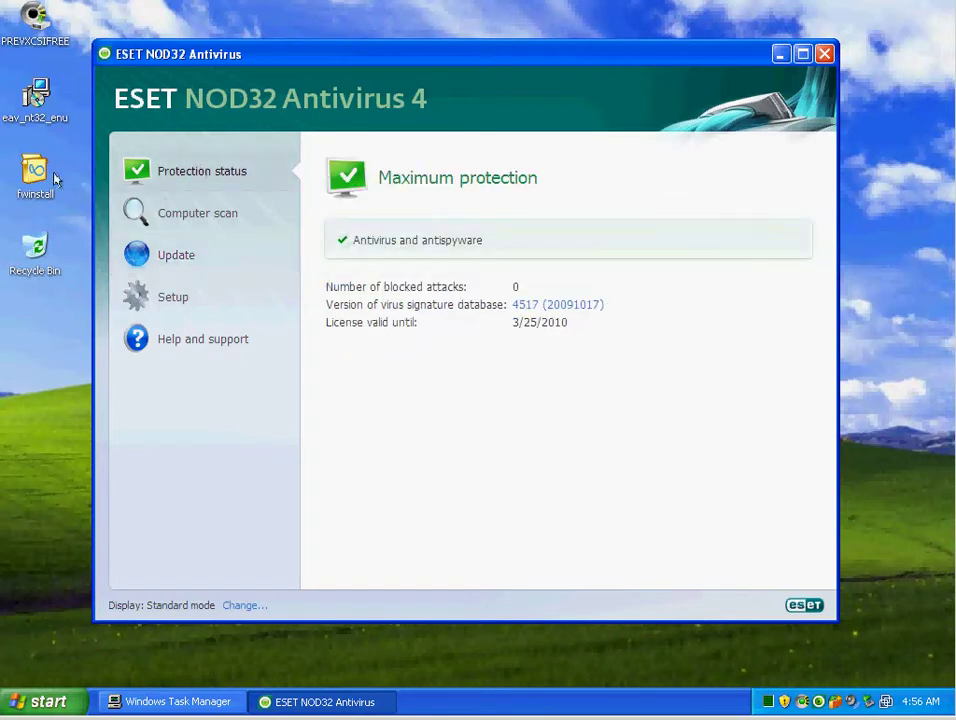
left_click(192, 258)
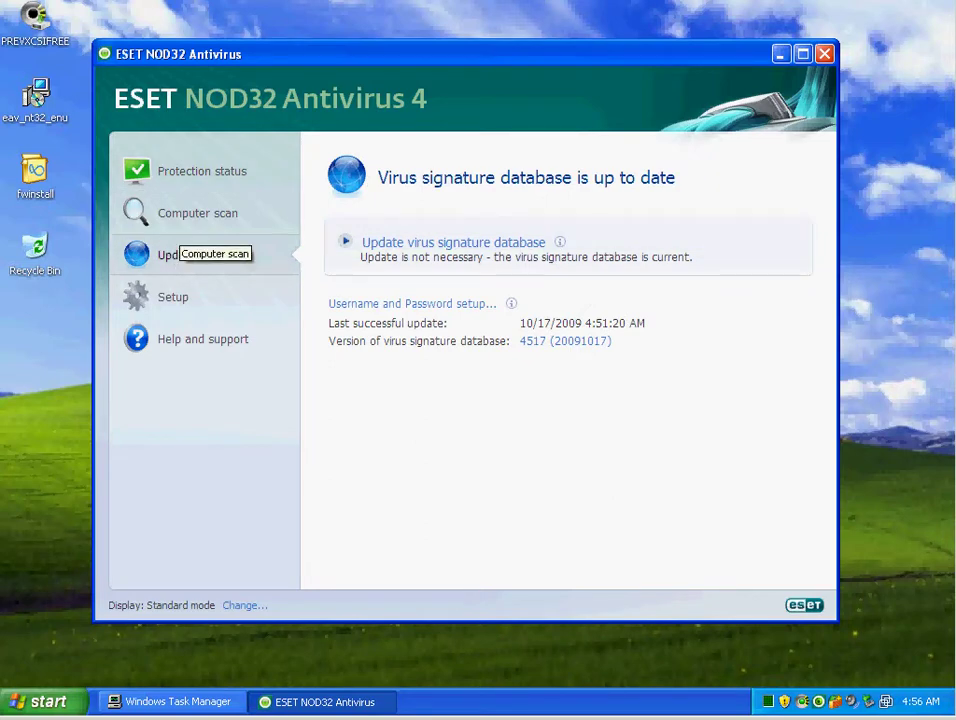
left_click(172, 176)
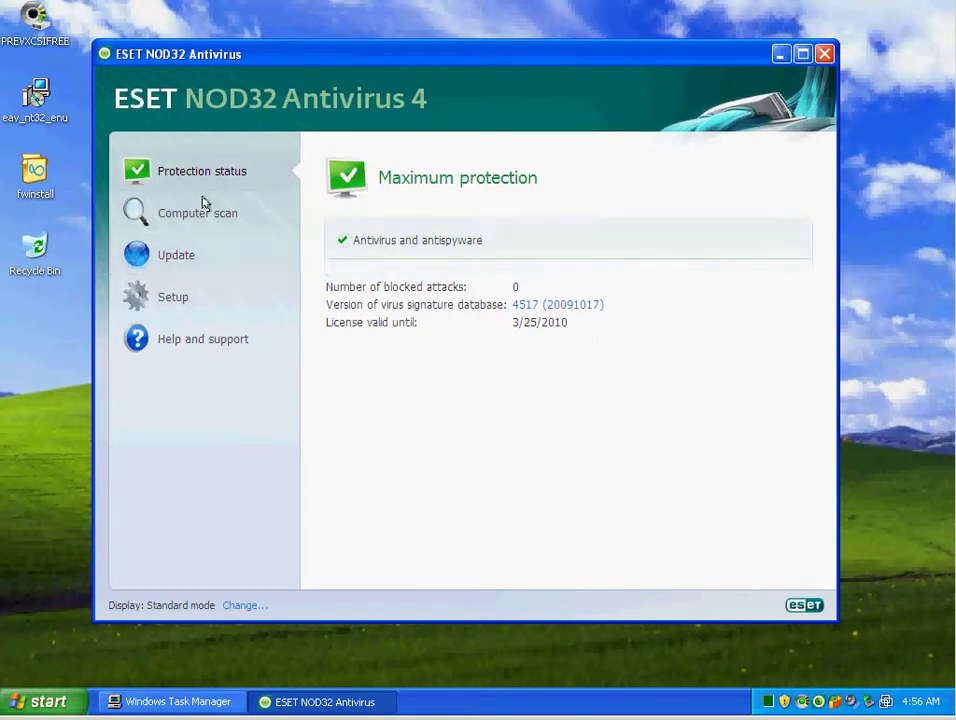
Step: Switch ESET NOD32 to advanced display mode from the Setup page and confirm
left_click(172, 255)
left_click(178, 297)
left_click(350, 337)
left_click(437, 406)
Step: Open Help > About and inspect the signature database, update, scanner, heuristics and archive module versions
left_click(808, 82)
left_click(621, 293)
left_click(323, 294)
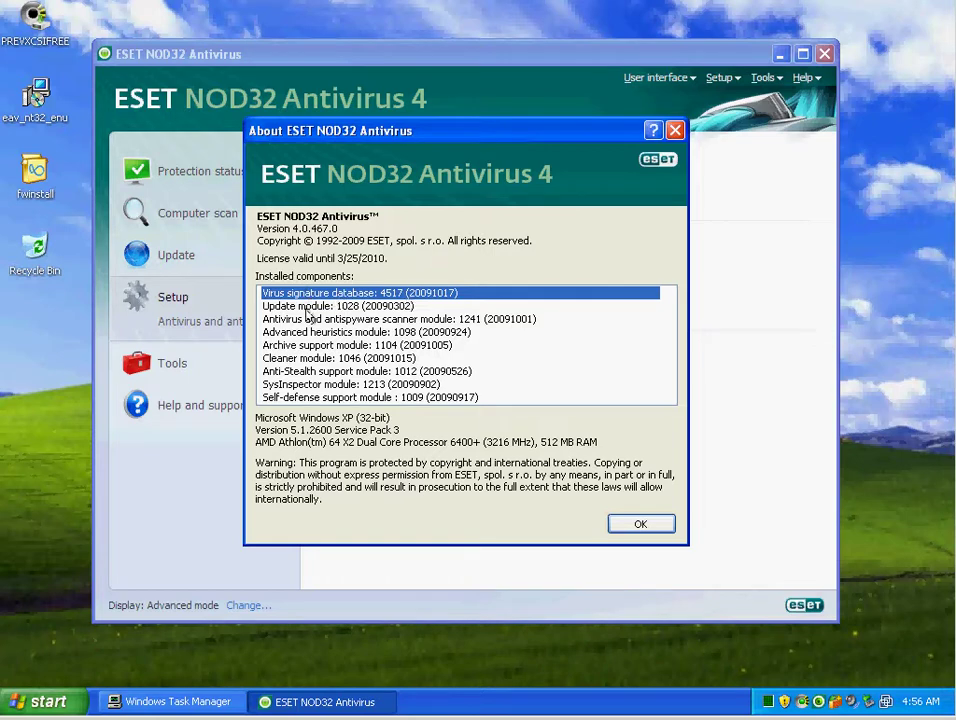
left_click(370, 306)
left_click(347, 322)
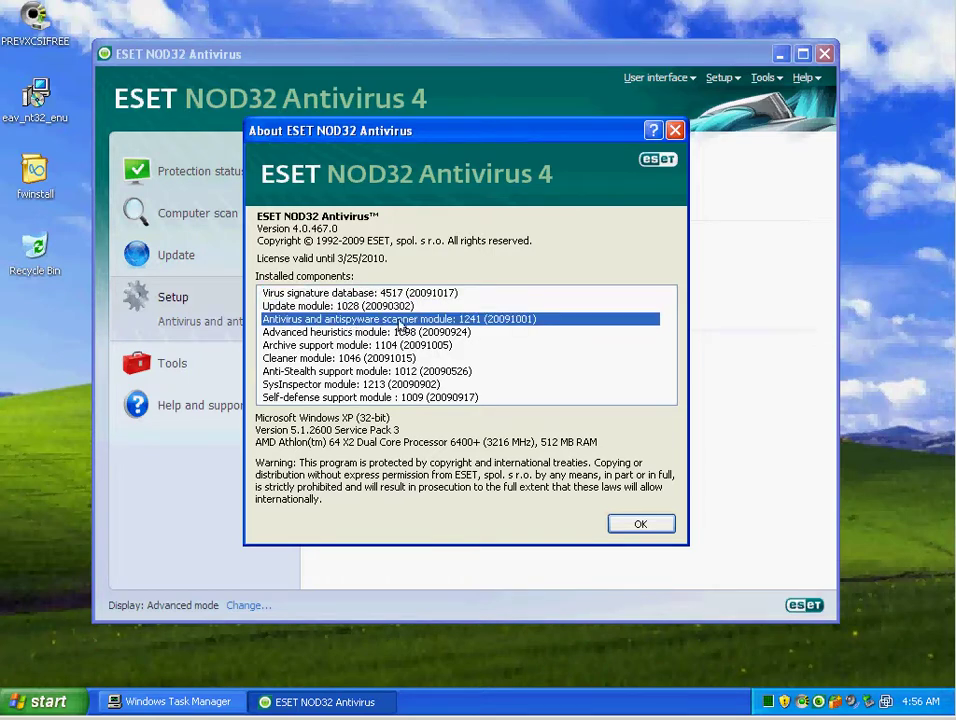
left_click(411, 335)
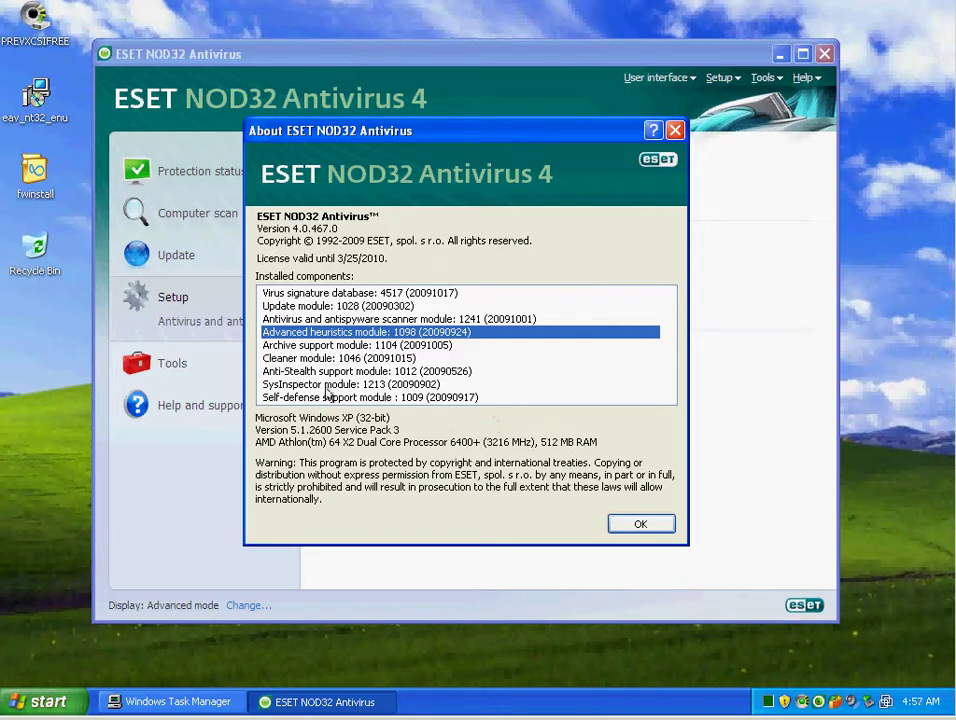
left_click(303, 346)
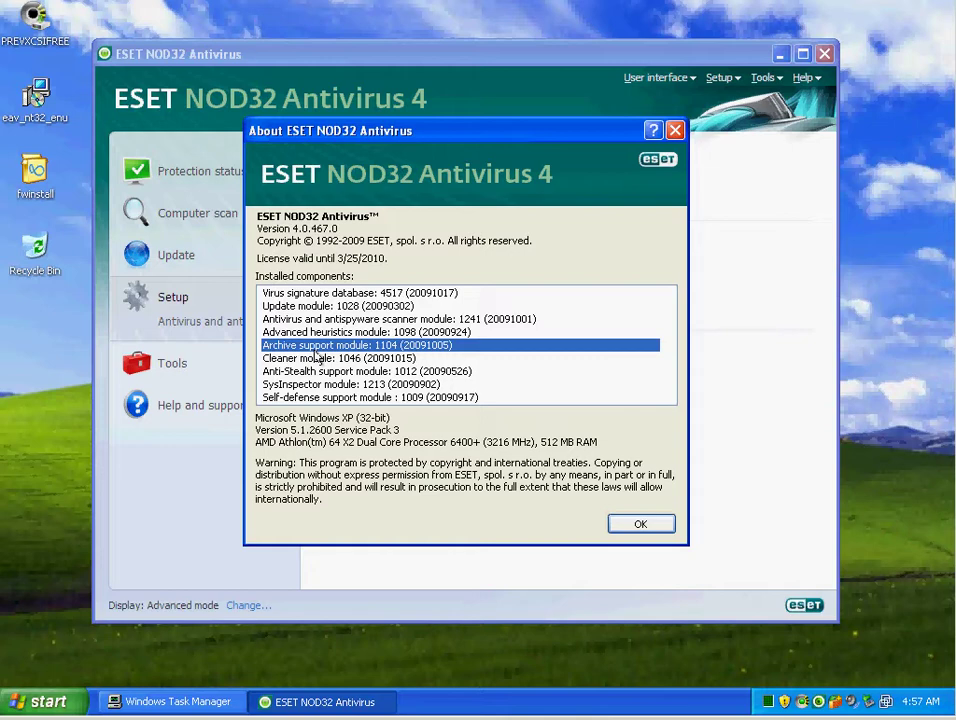
Step: Inspect the Cleaner, Anti-Stealth, SysInspector and Self-defense module versions
left_click(318, 359)
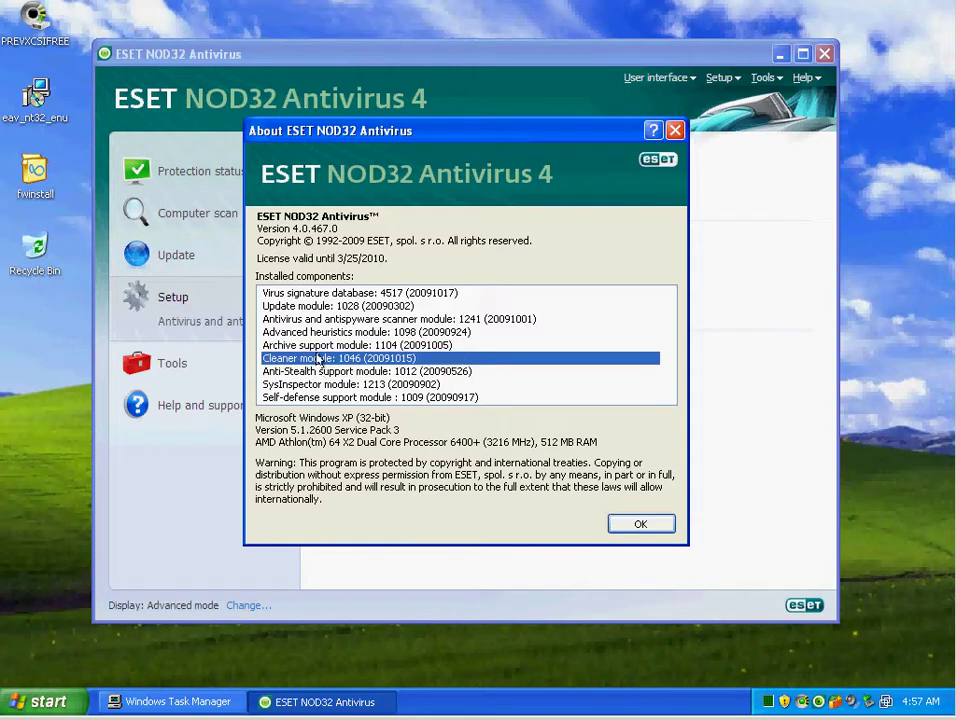
left_click(430, 371)
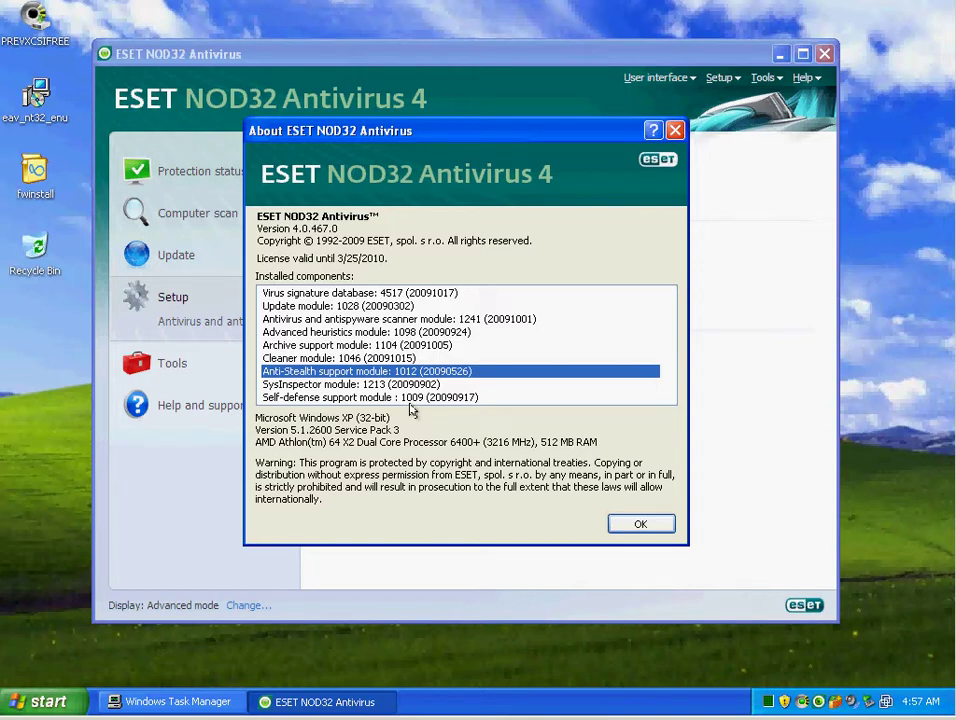
left_click(362, 385)
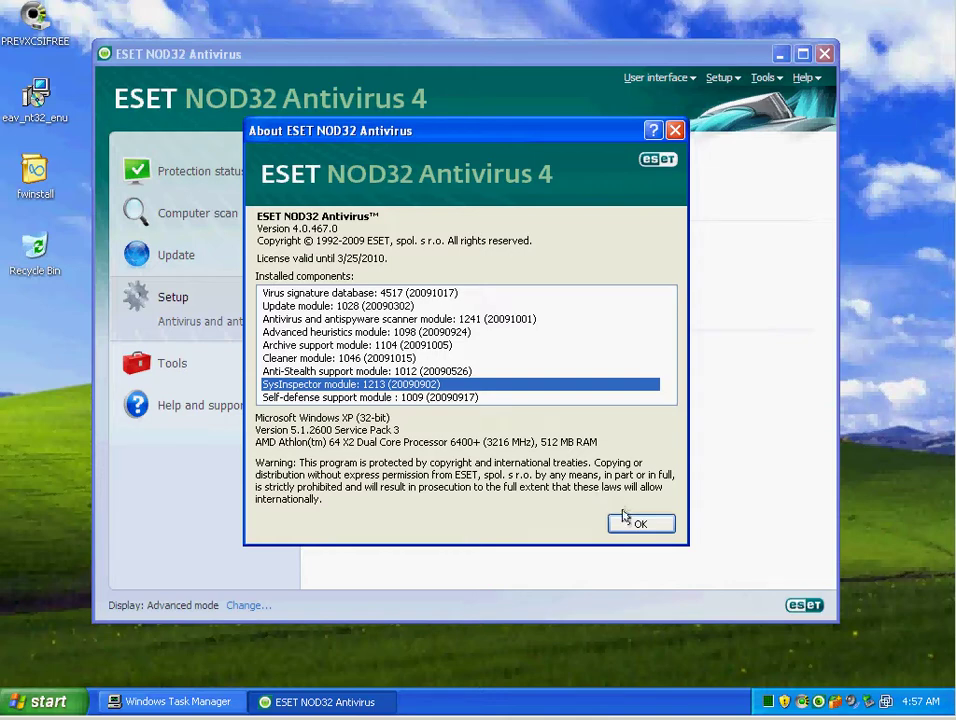
left_click(325, 398)
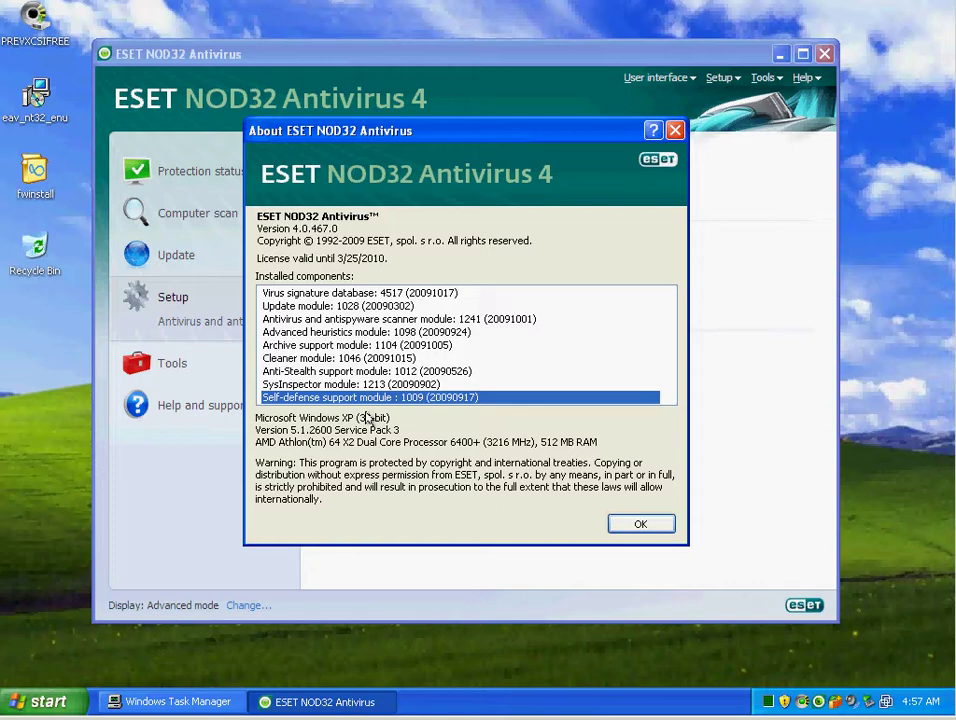
Step: Dismiss About, view protection status and Setup, then close ESET to the tray
left_click(641, 527)
left_click(198, 173)
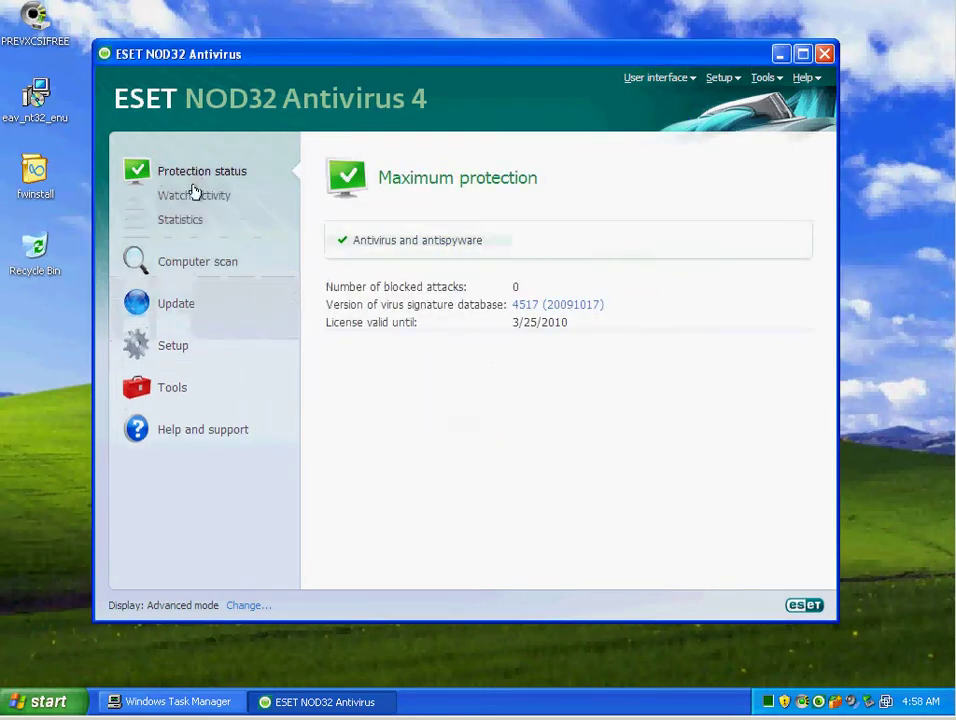
left_click(170, 345)
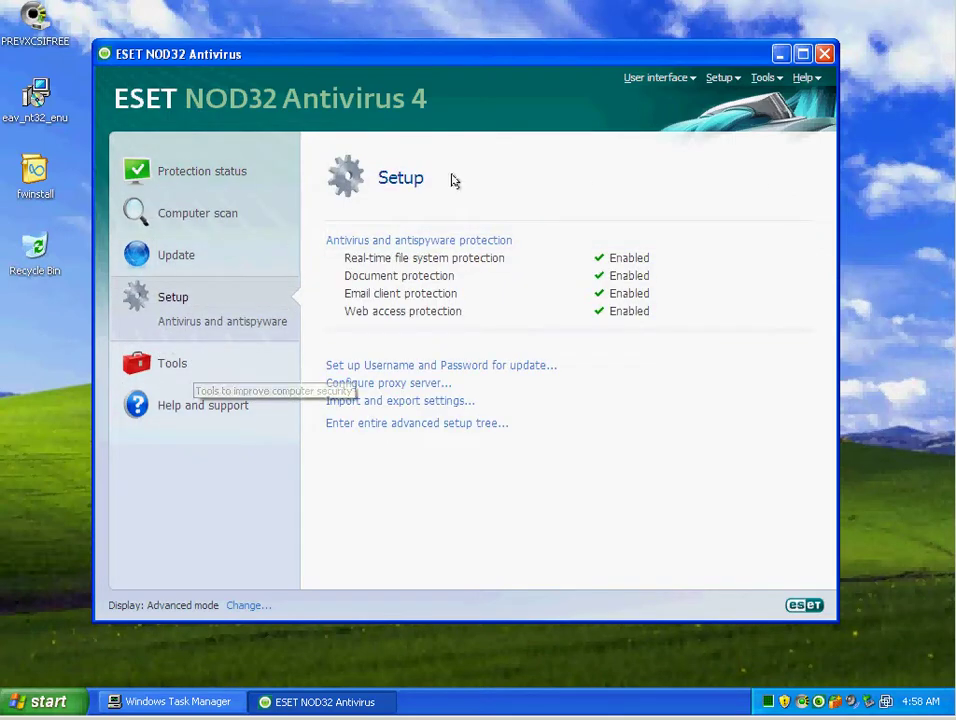
left_click(824, 53)
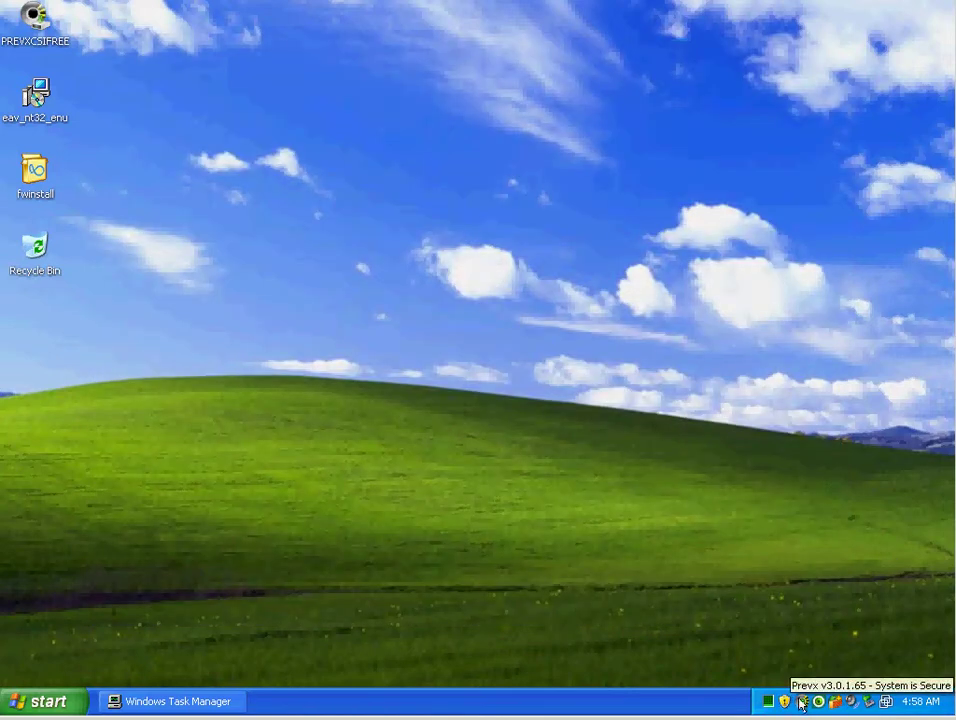
Step: Open the Prevx main window from the tray and check prevx.exe memory use in Task Manager
double_click(801, 701)
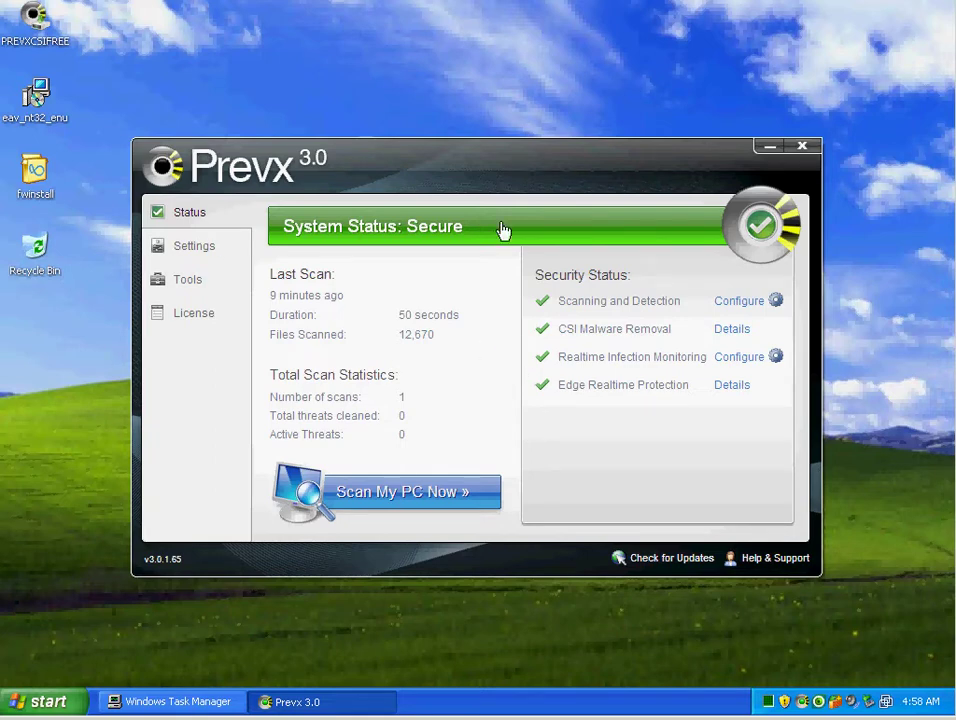
right_click(487, 698)
left_click(500, 643)
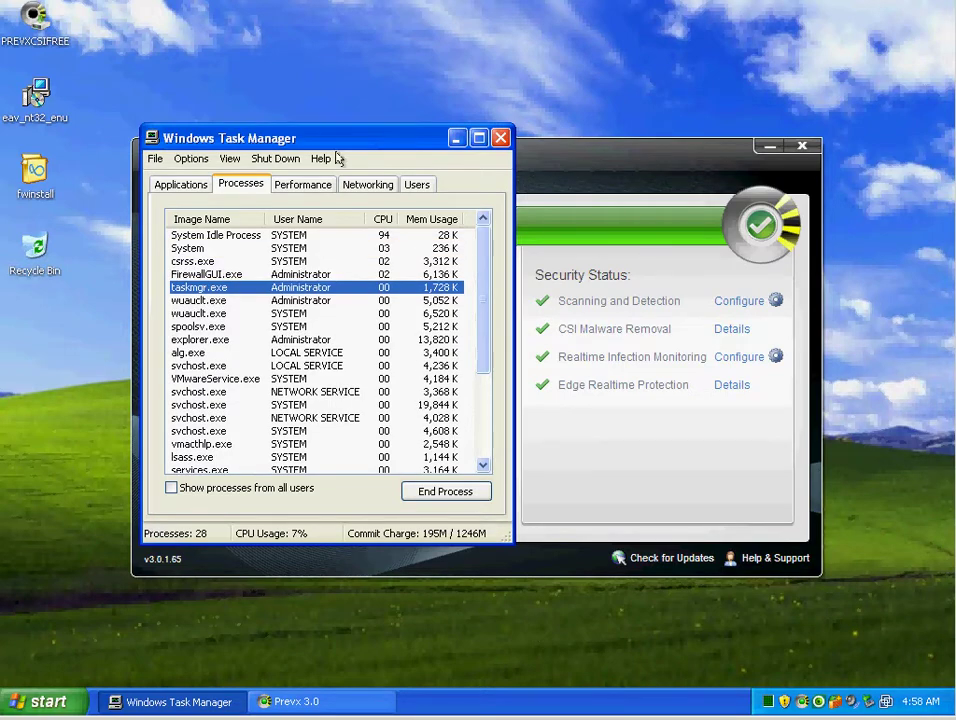
mouse_move(339, 145)
left_mouse_down()
mouse_move(587, 214)
mouse_move(606, 260)
left_mouse_up()
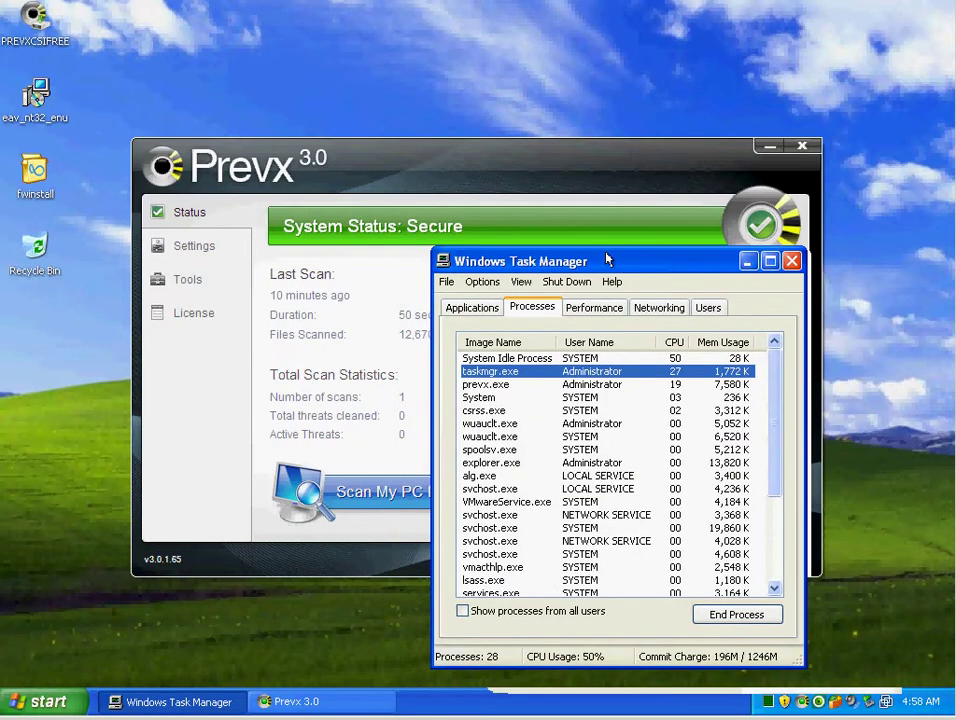
key("alt+F4")
Step: Show the Prevx Settings page, then reopen, move and close the ESET window to the tray
left_click(195, 246)
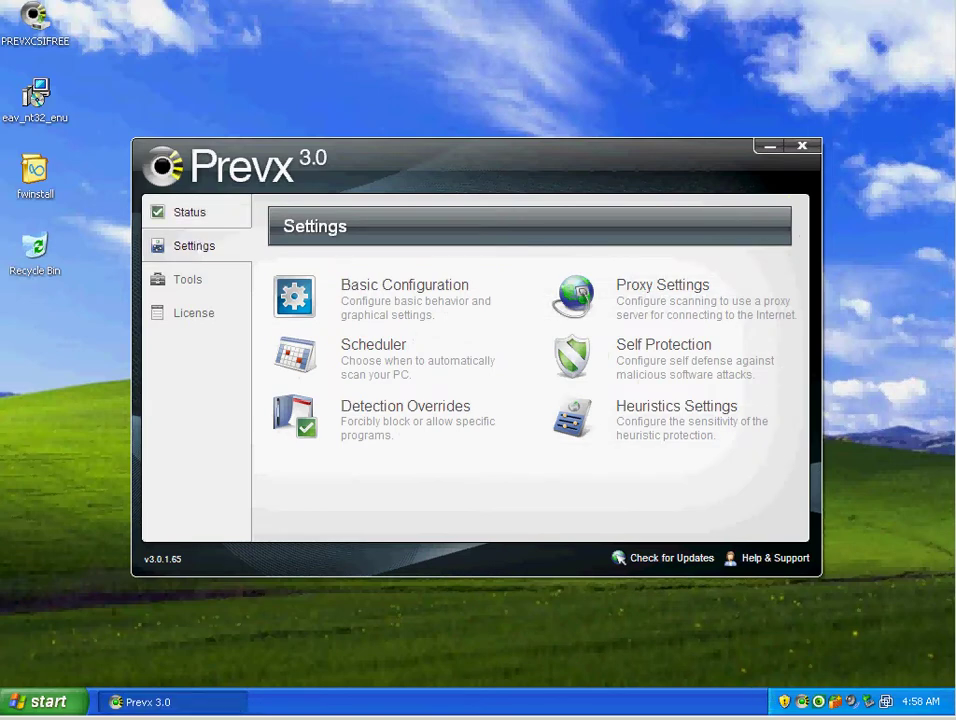
double_click(818, 701)
left_click_drag(337, 68, 305, 146)
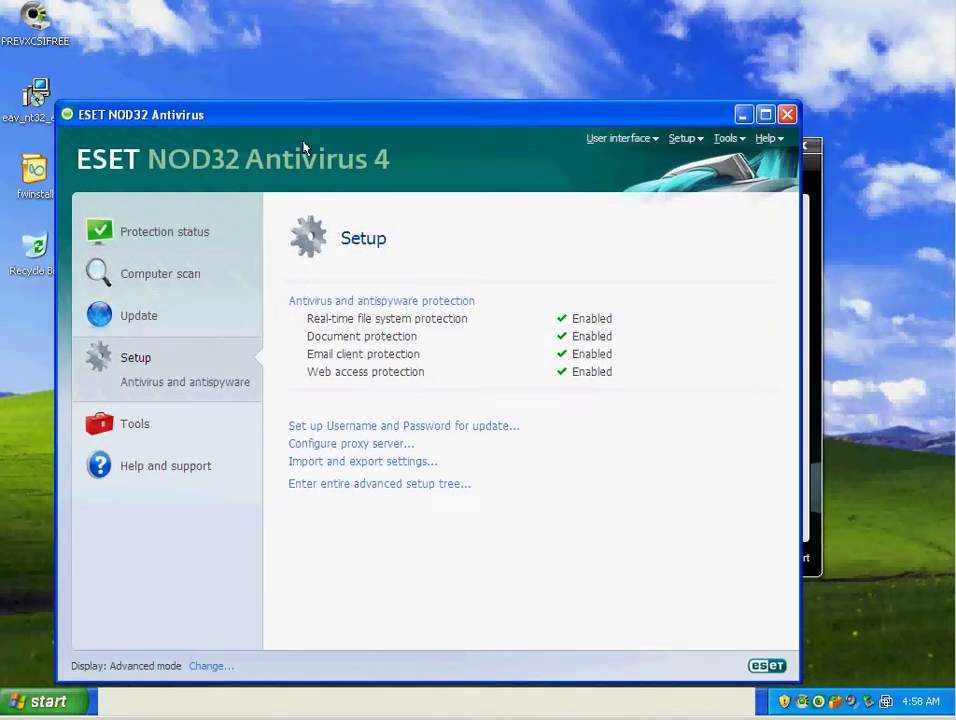
left_click(787, 114)
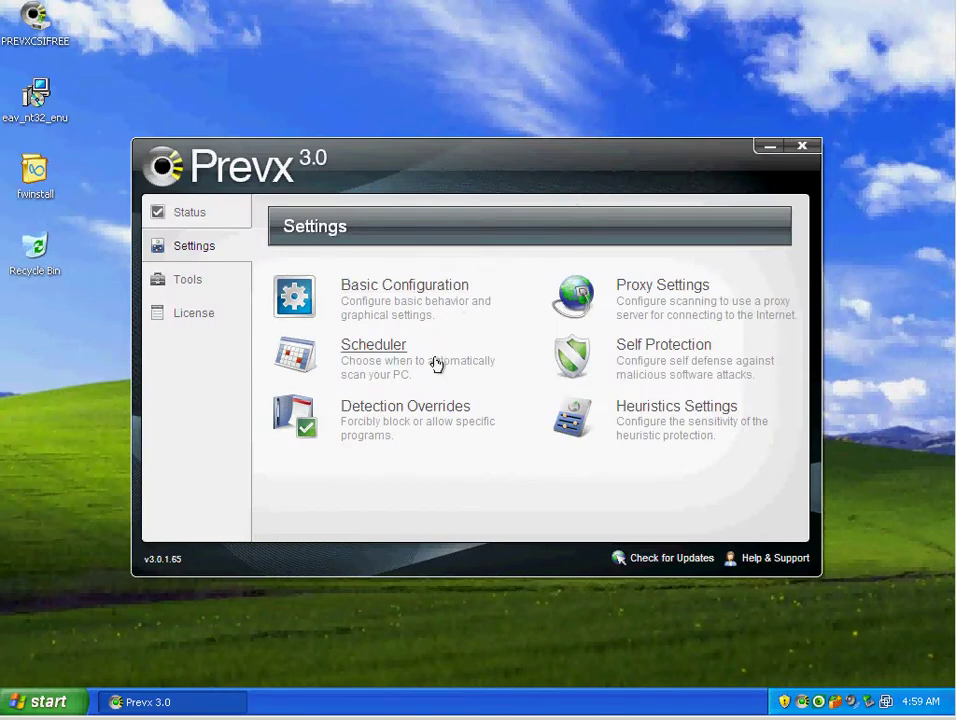
Step: Browse the Prevx Status and Tools pages, ending on System Status: Secure
left_click(203, 214)
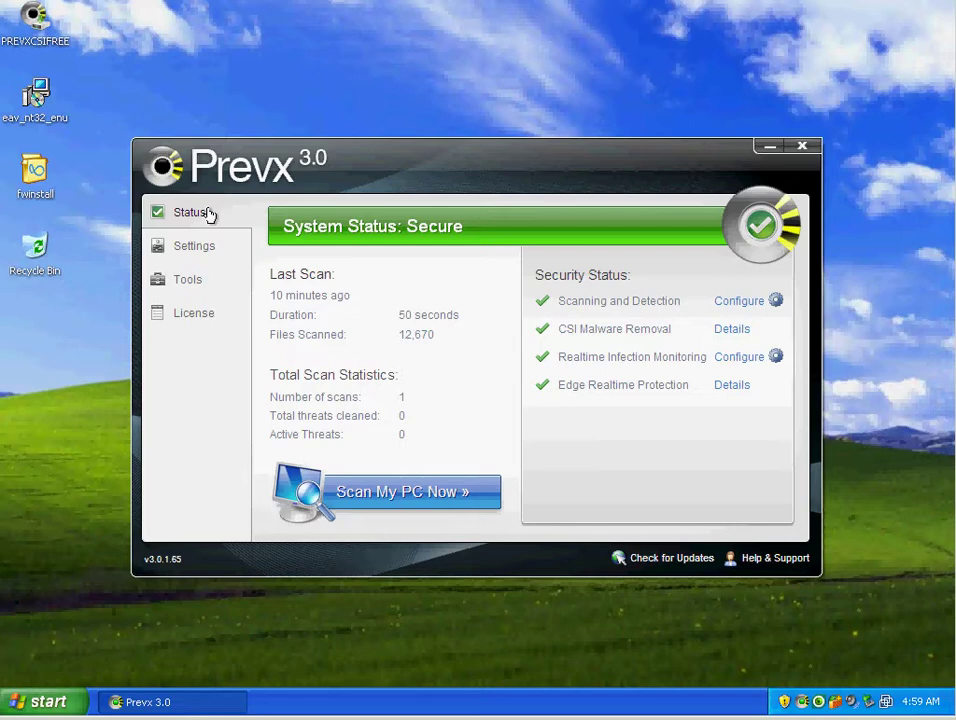
left_click(218, 279)
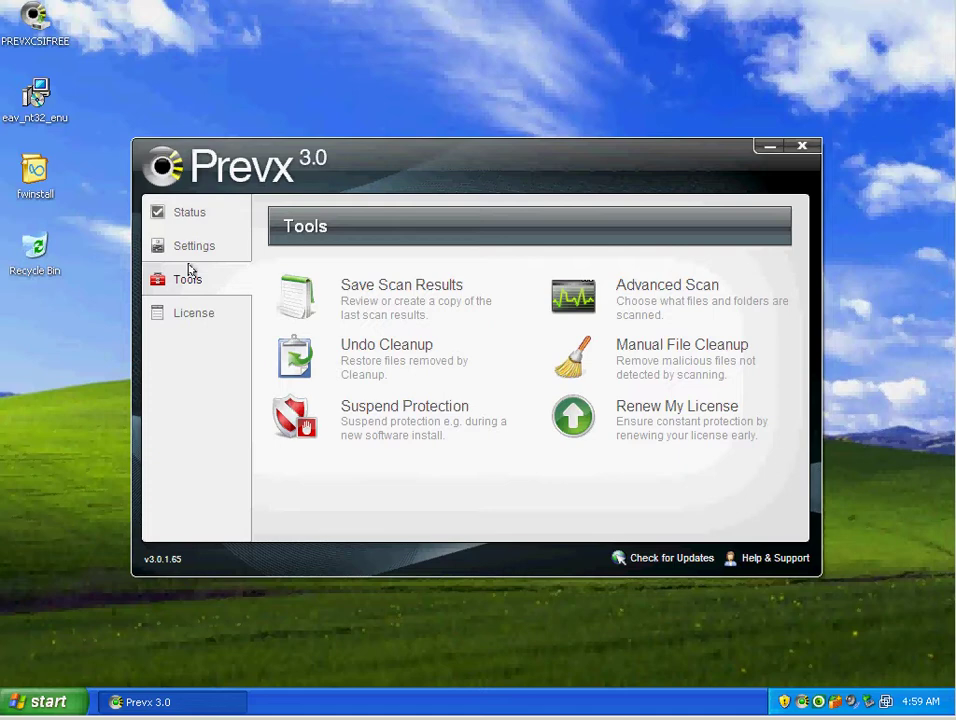
left_click(186, 212)
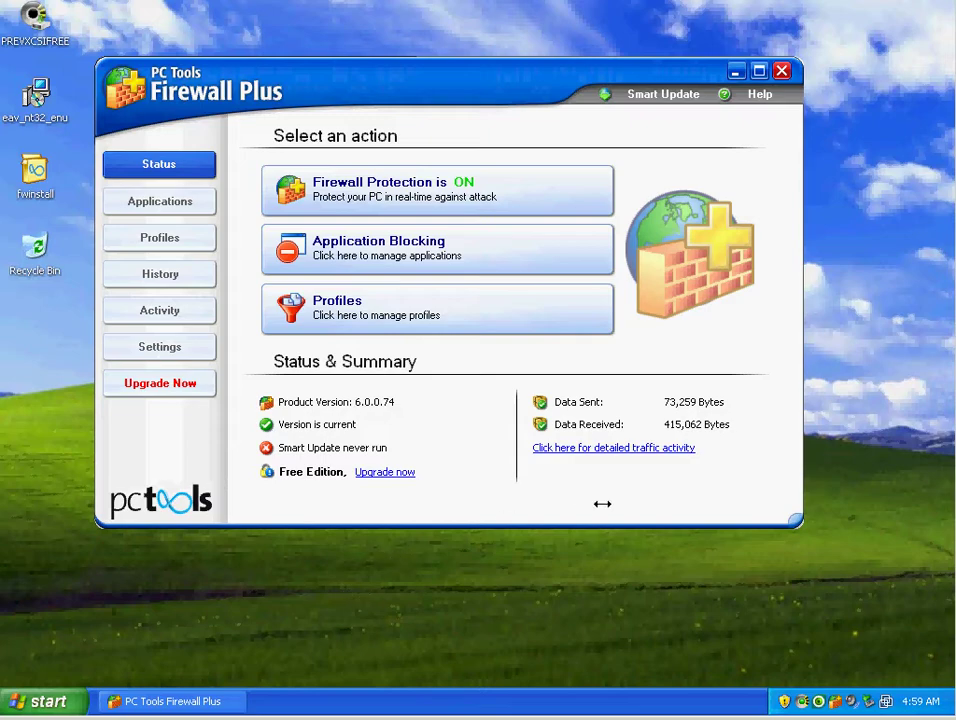
Step: Nudge the PC Tools Firewall Plus window down and right, then close it to the tray
left_click_drag(465, 91, 465, 119)
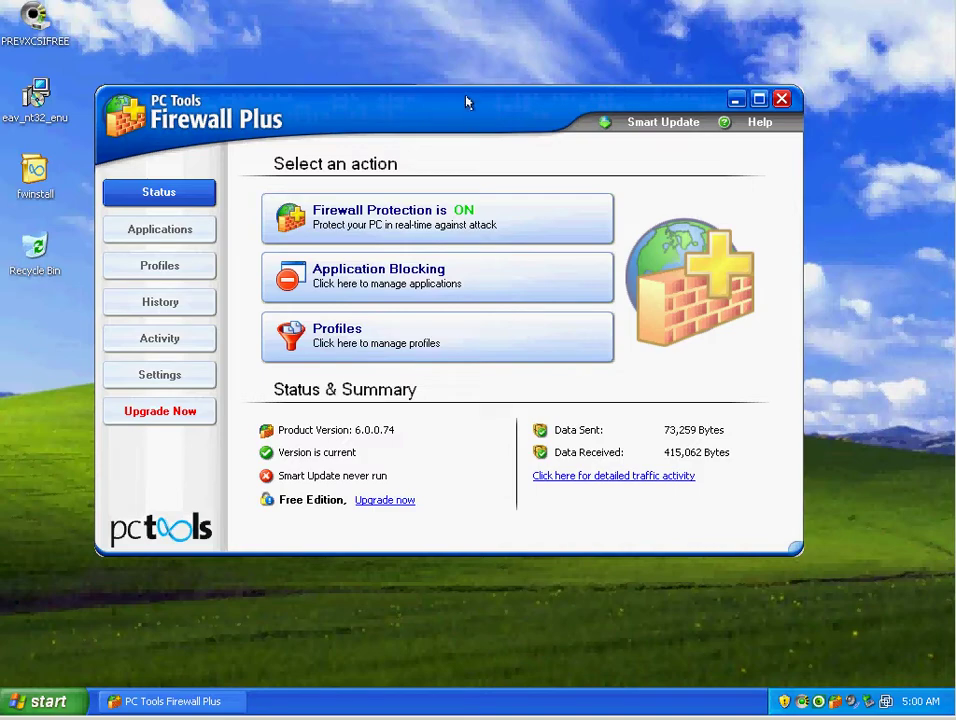
mouse_move(466, 101)
left_mouse_down()
mouse_move(410, 107)
mouse_move(506, 131)
left_mouse_up()
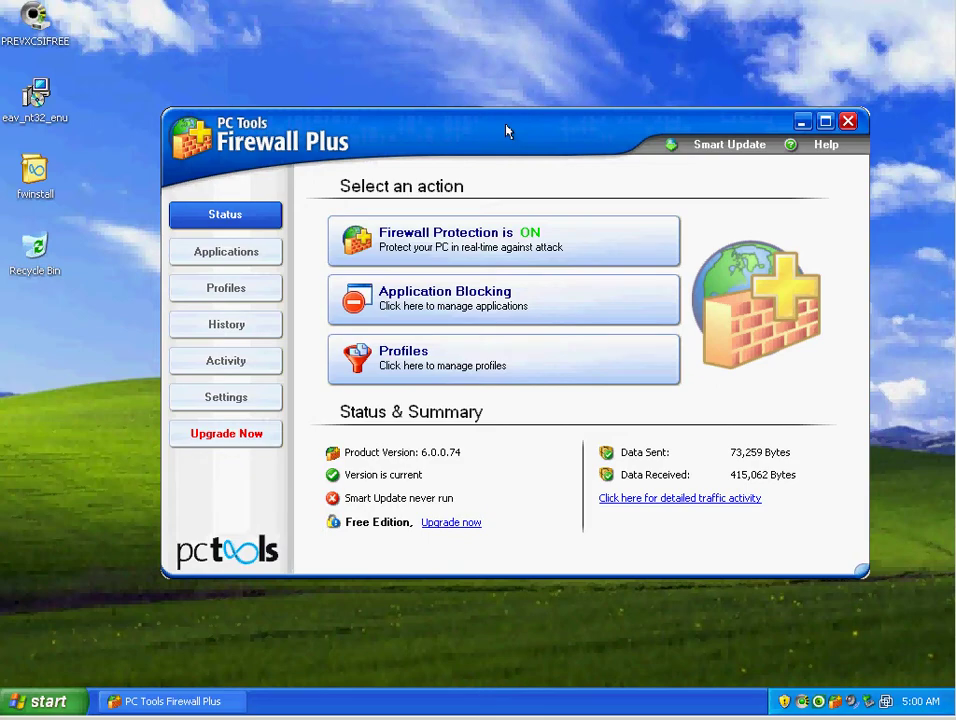
left_click(848, 121)
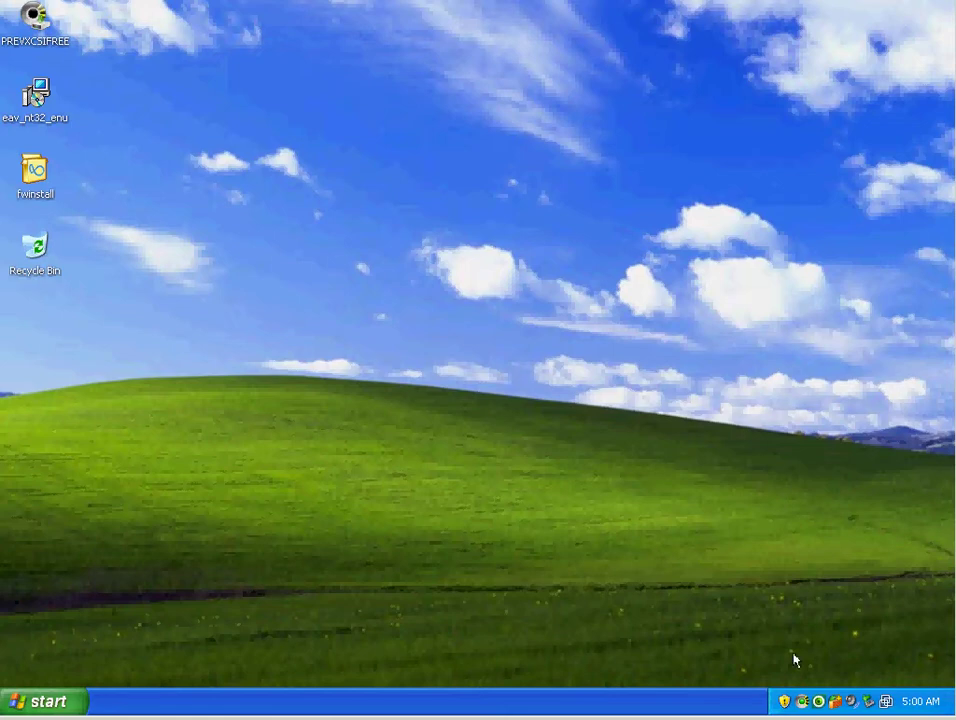
double_click(818, 703)
left_click(787, 114)
right_click(600, 705)
left_click(625, 643)
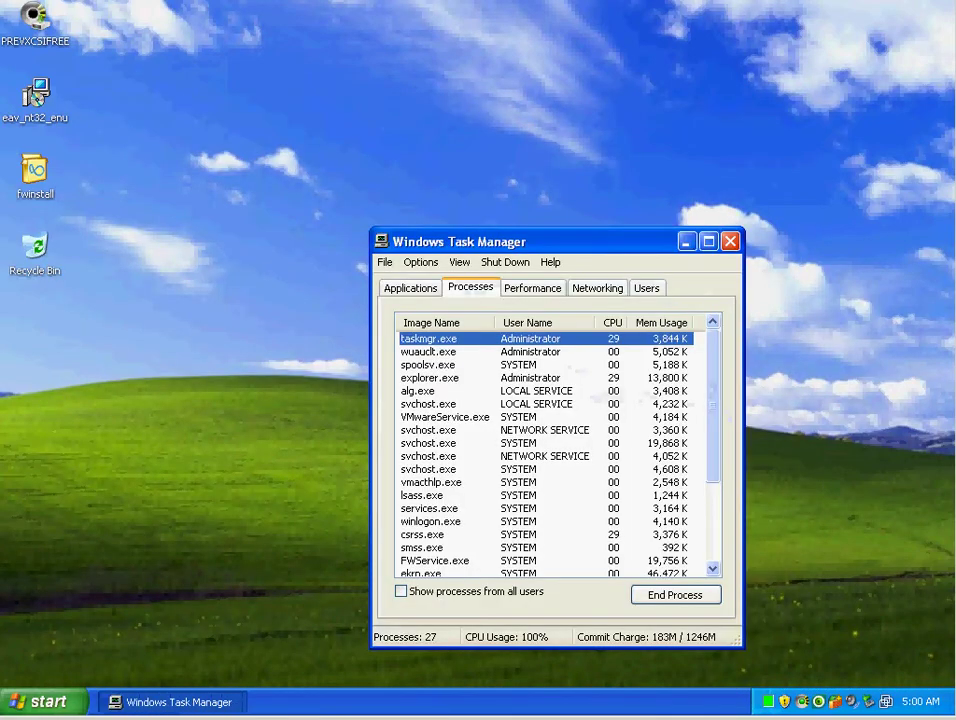
left_click(662, 322)
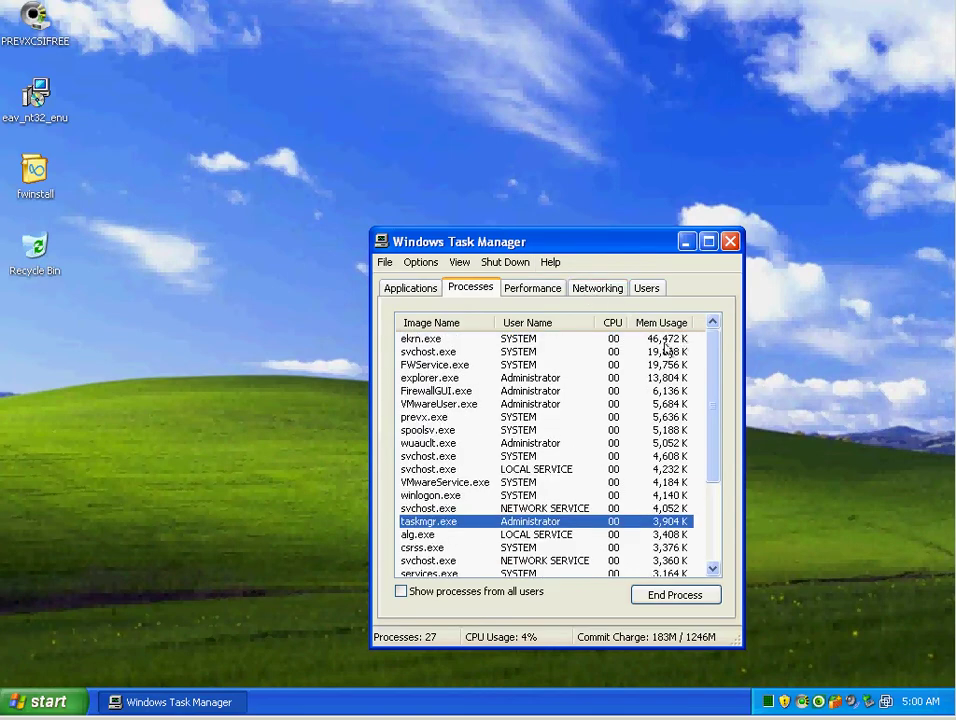
left_click(435, 339)
left_click_drag(601, 241, 544, 200)
left_click(378, 314)
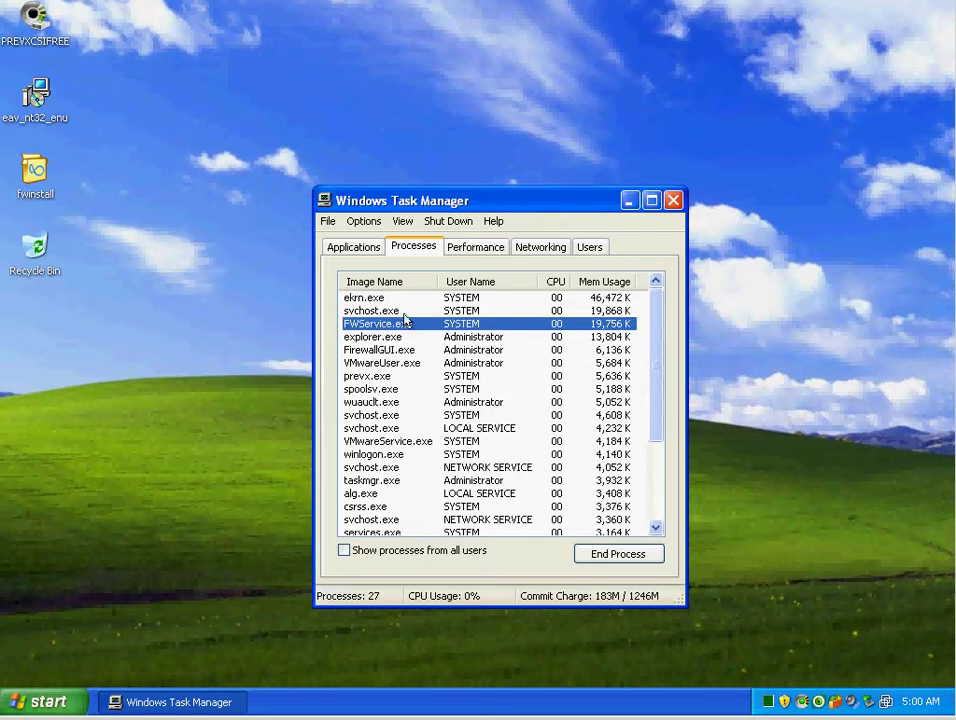
left_click(371, 376)
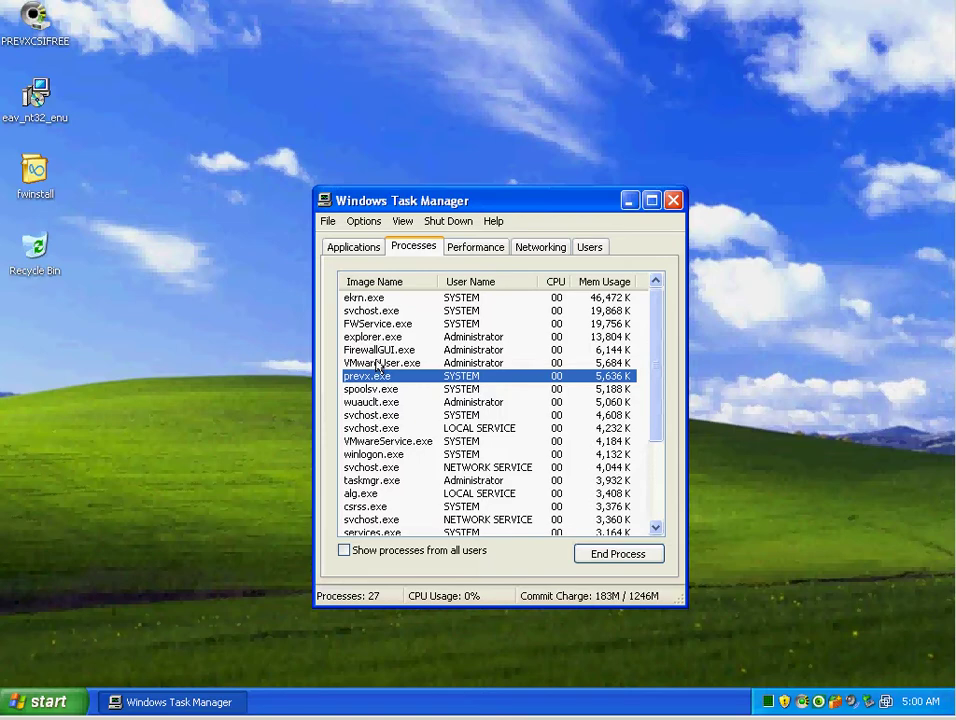
left_click(672, 201)
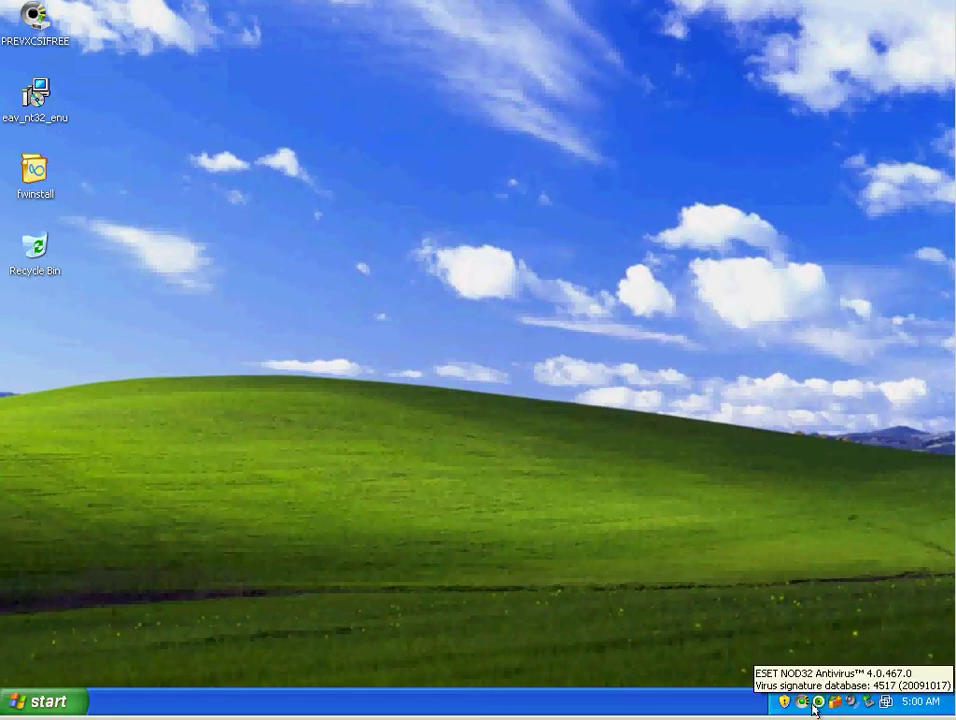
double_click(801, 705)
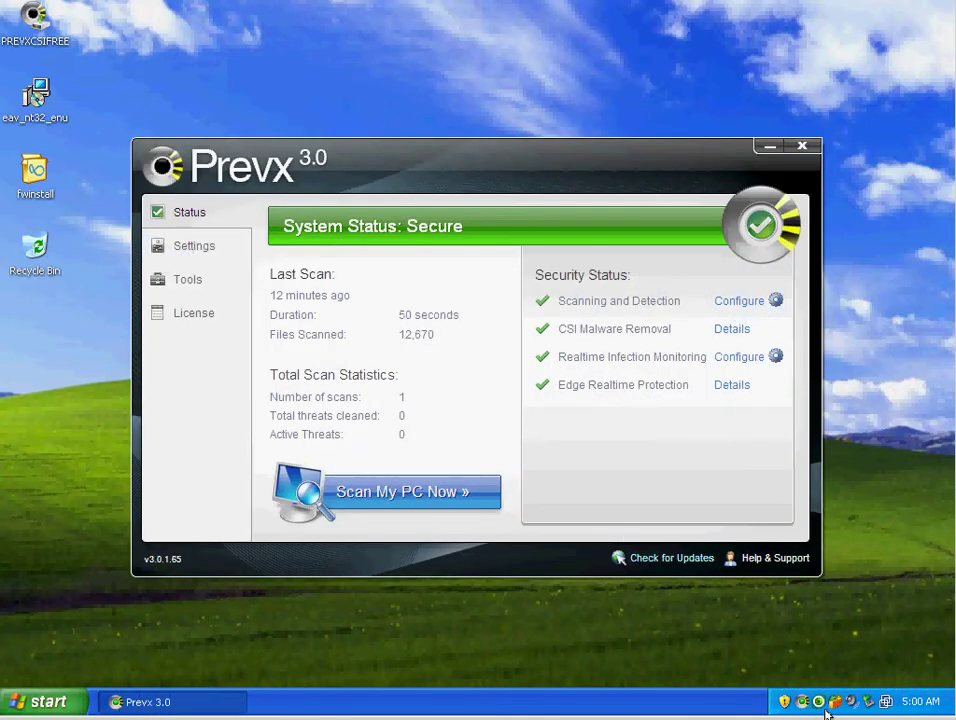
double_click(818, 701)
double_click(836, 701)
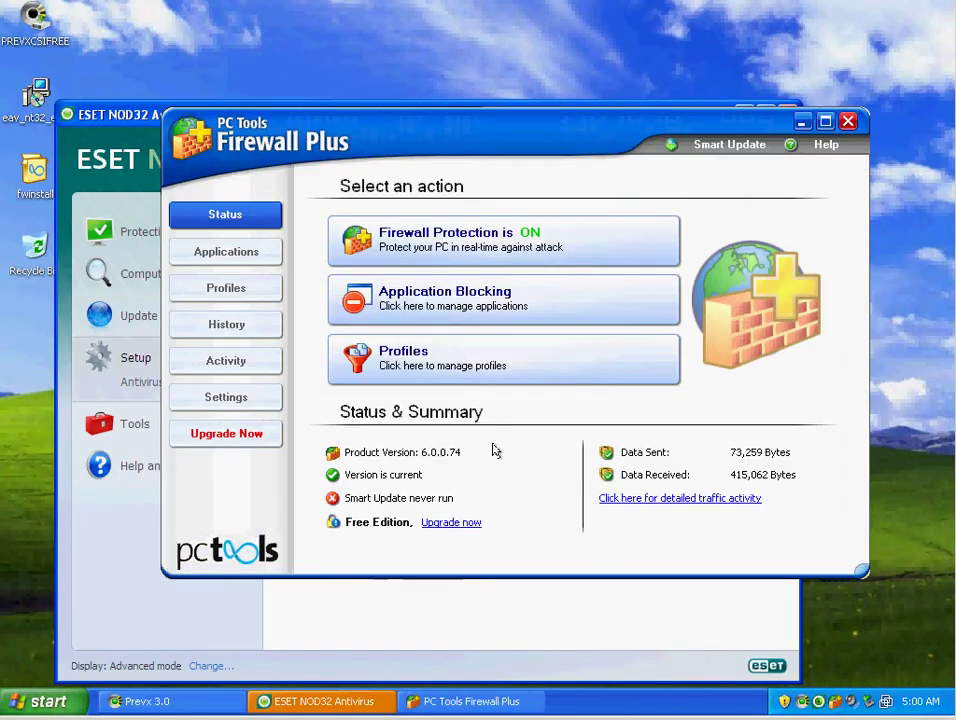
left_click_drag(560, 128, 473, 284)
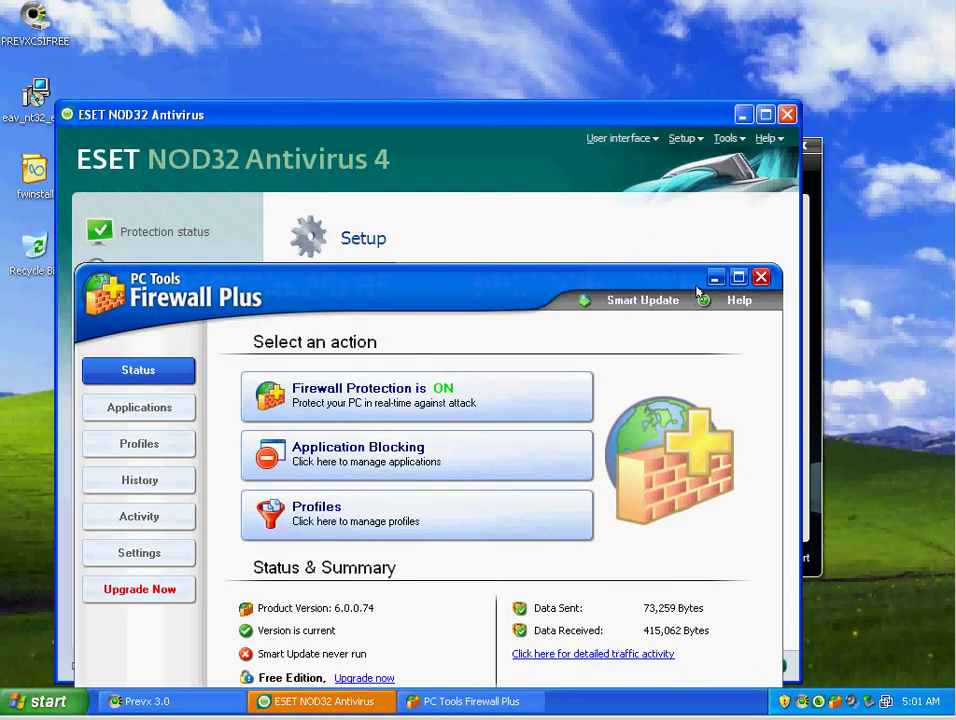
left_click(761, 277)
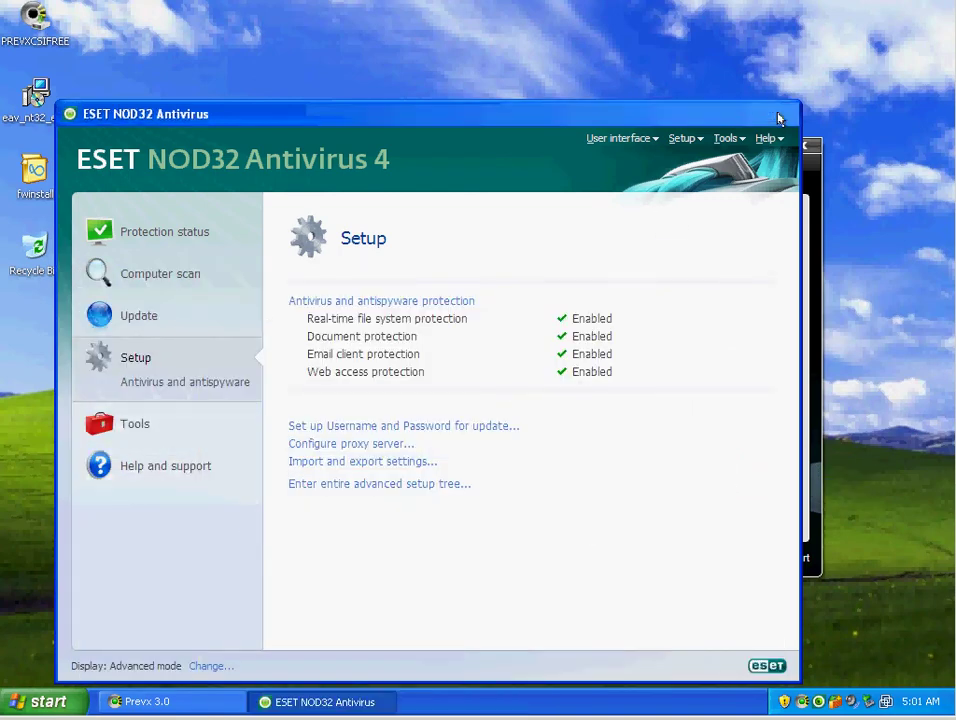
left_click(787, 114)
left_click_drag(420, 175, 373, 203)
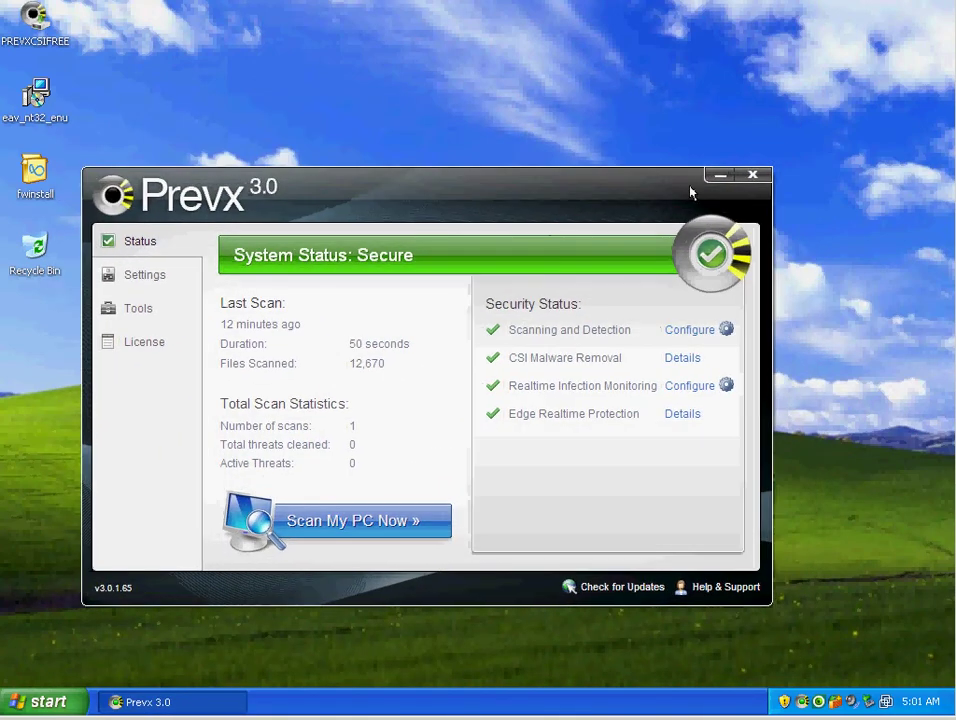
left_click(756, 176)
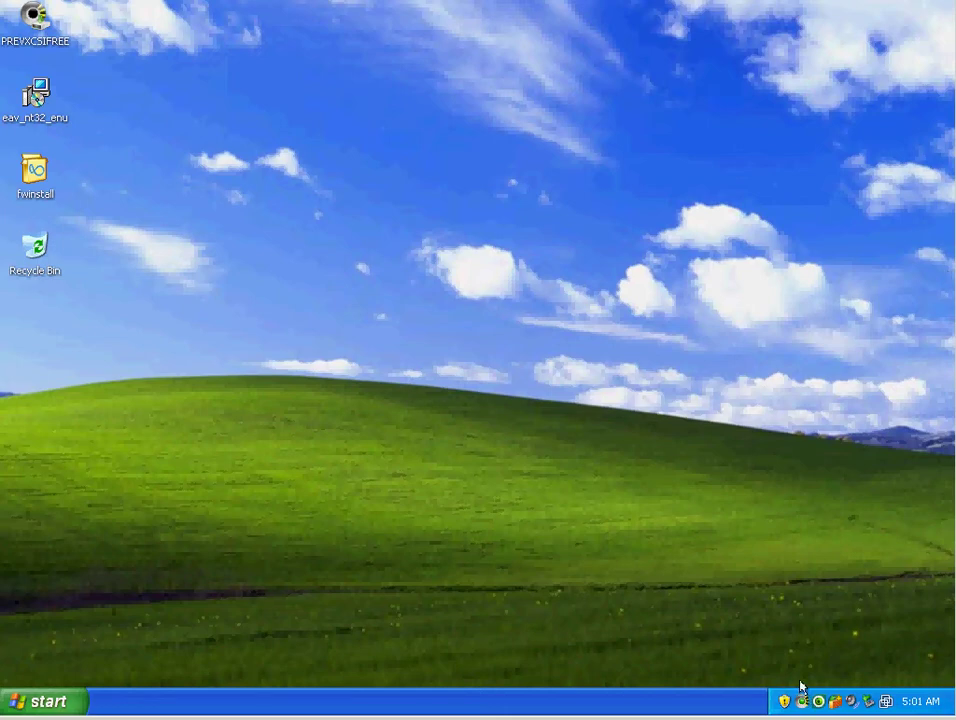
right_click(284, 703)
left_click(330, 654)
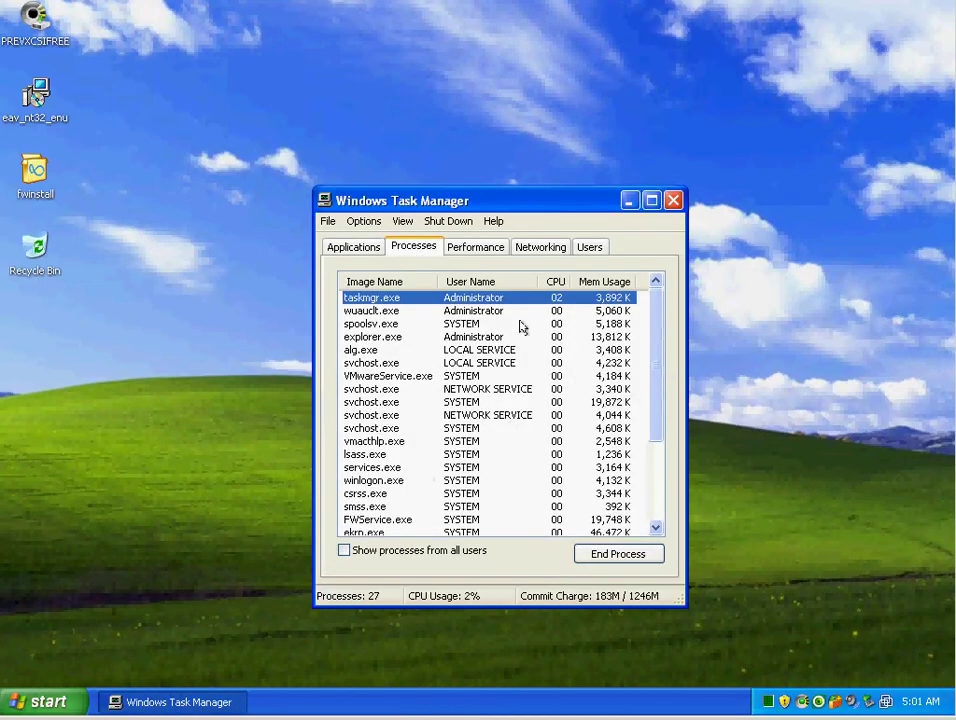
left_click(557, 281)
left_click(671, 200)
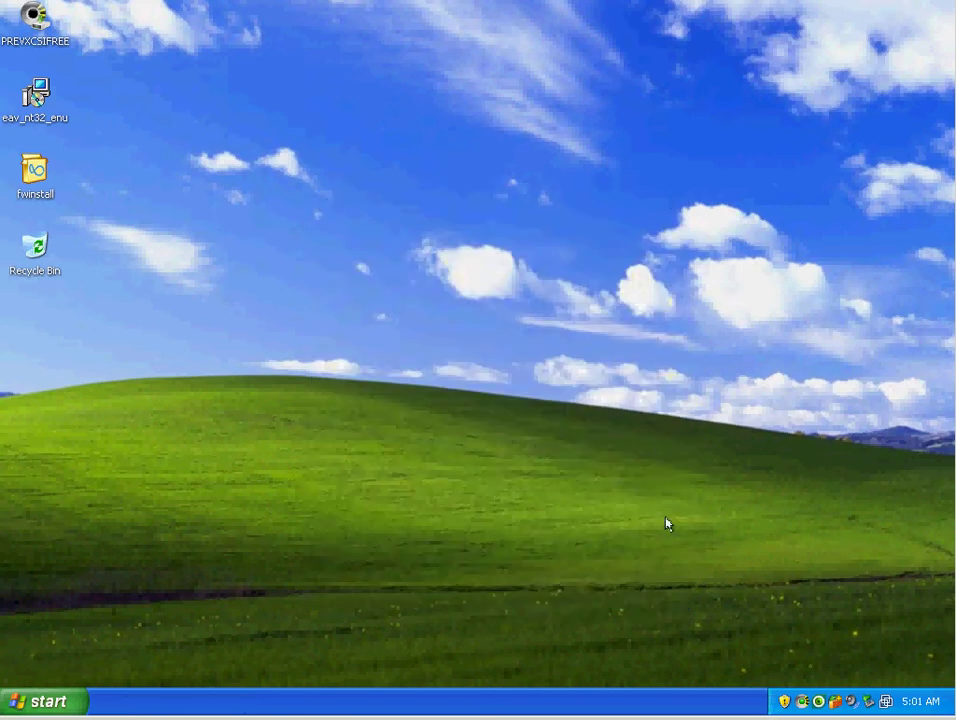